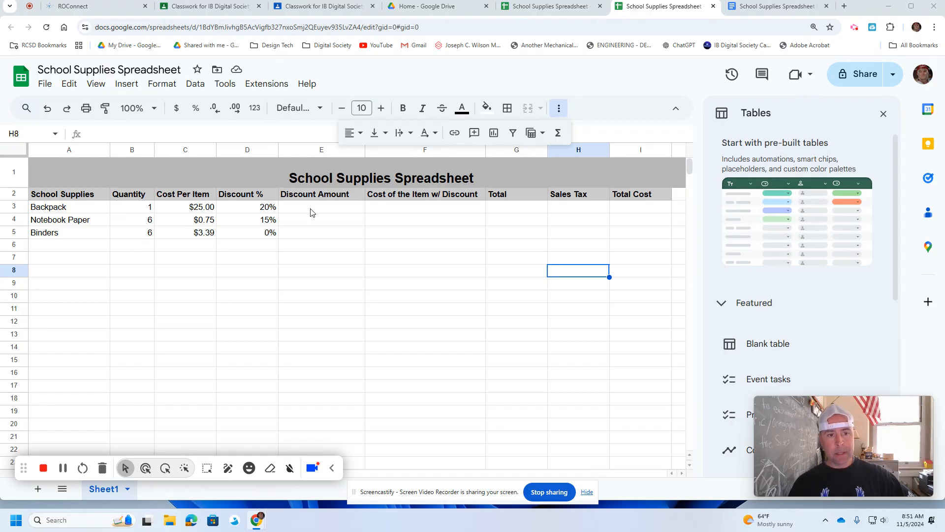
Step: Calculate the Backpack's discount amount in E3 with the formula =C3*D3
click(330, 210)
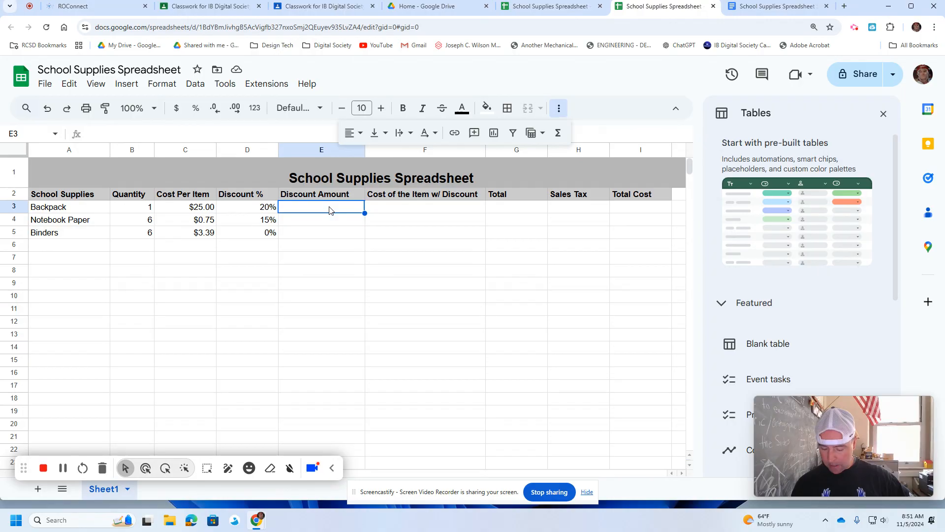
text(=)
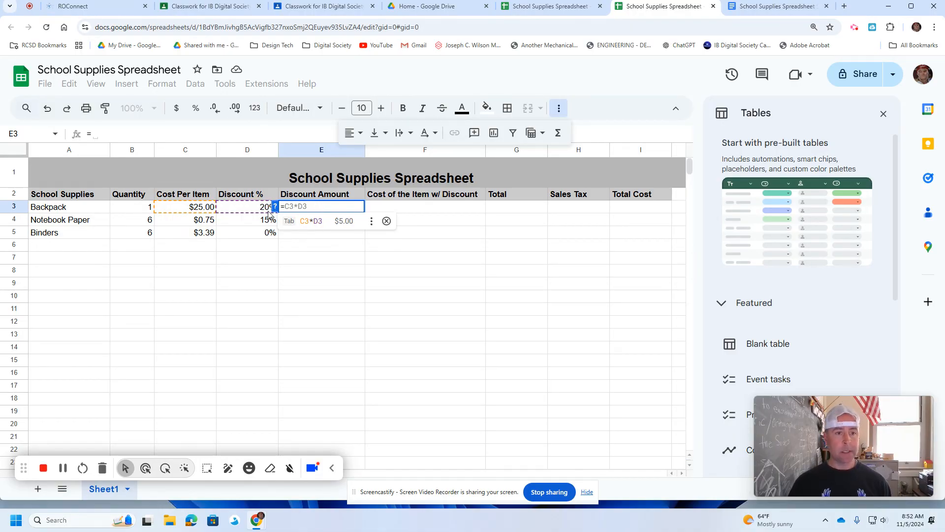
click(172, 212)
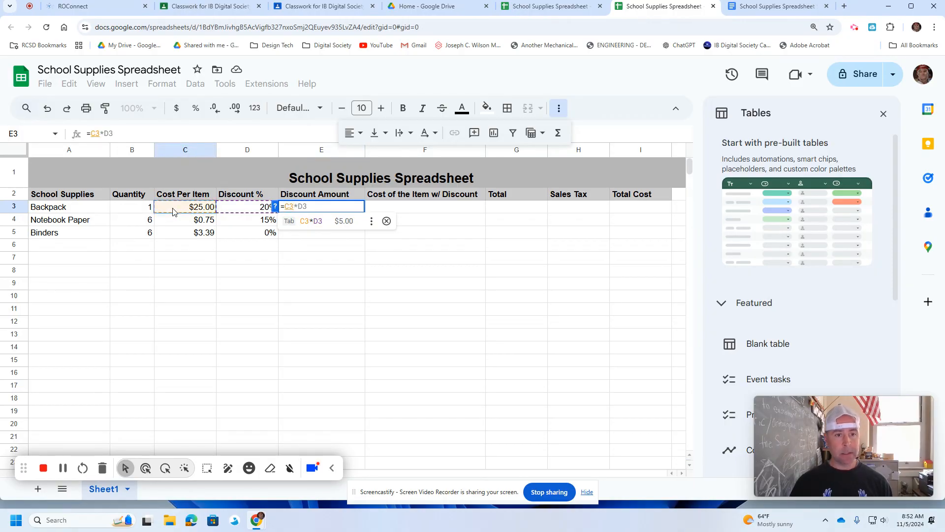
click(245, 211)
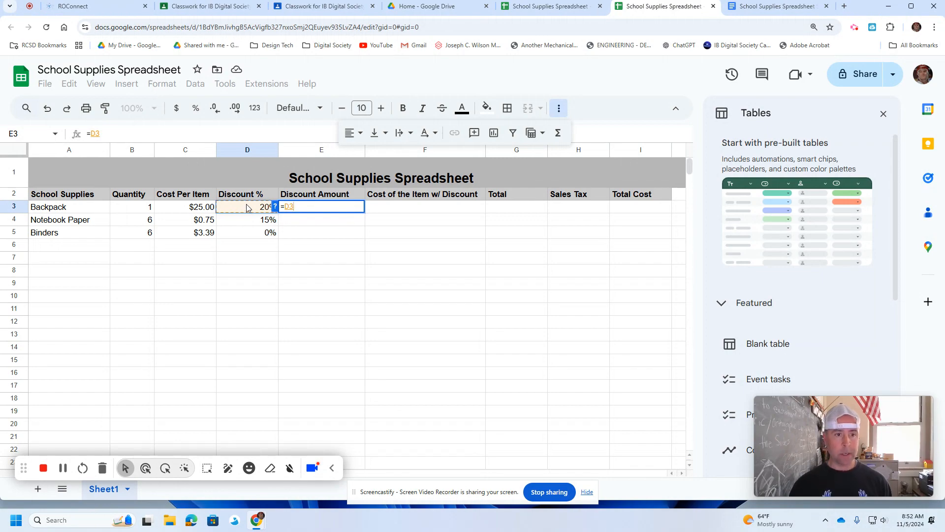
key(BackSpace)
key(BackSpace)
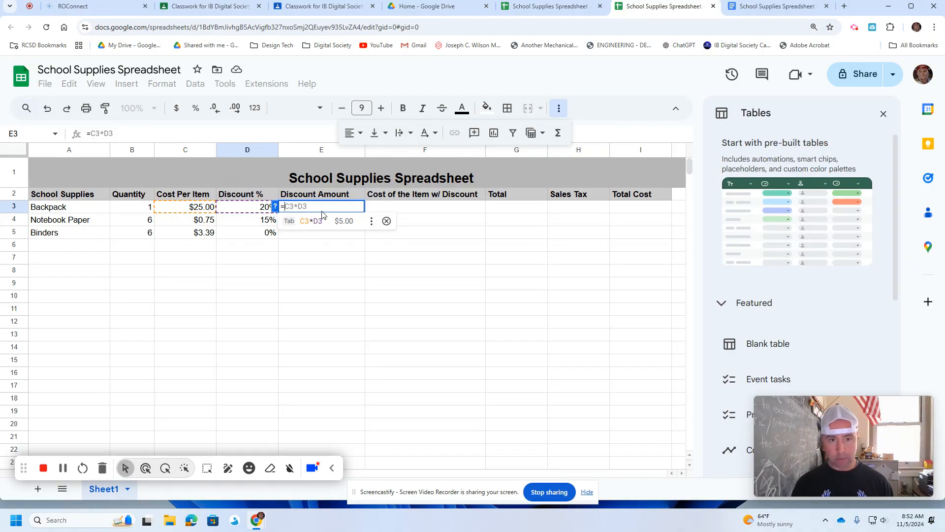
key(Tab)
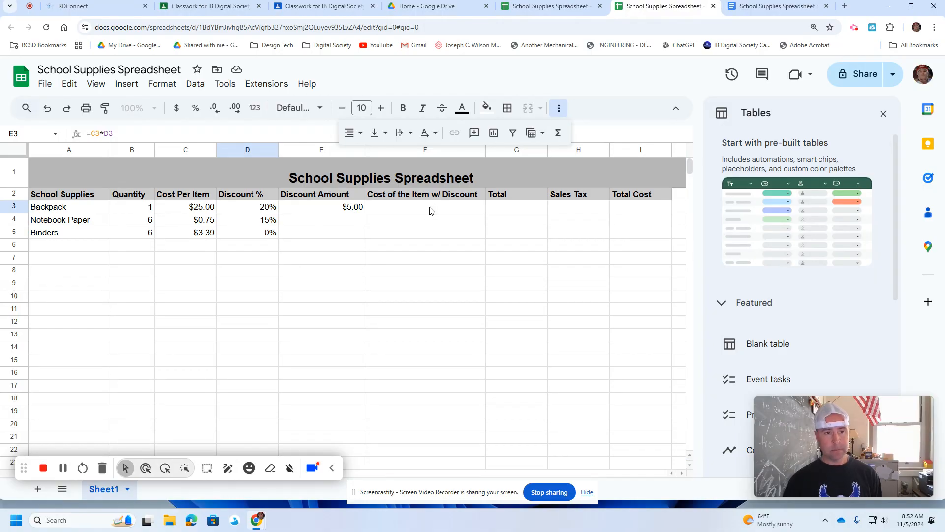
Step: Enter =C4*D4 as the Notebook Paper's discount amount in E4, and fill the E3 formula down through E5
click(330, 223)
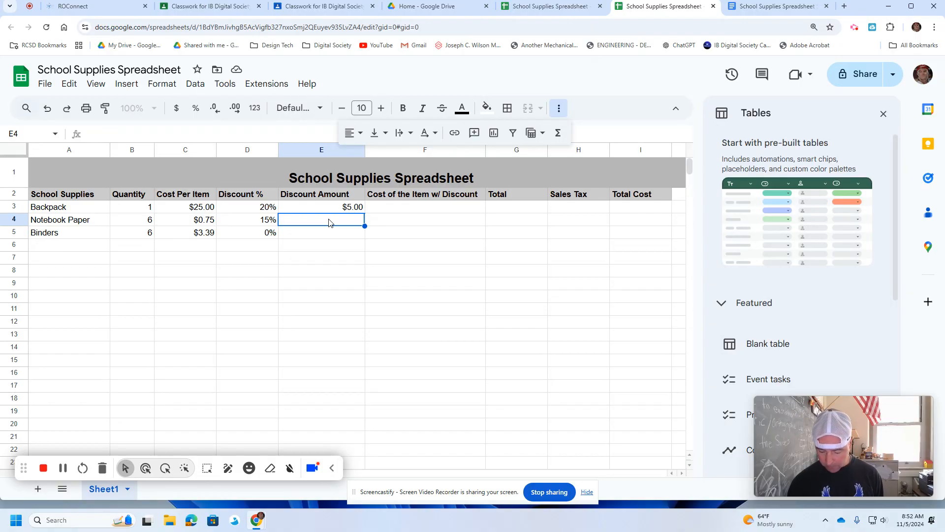
text(=)
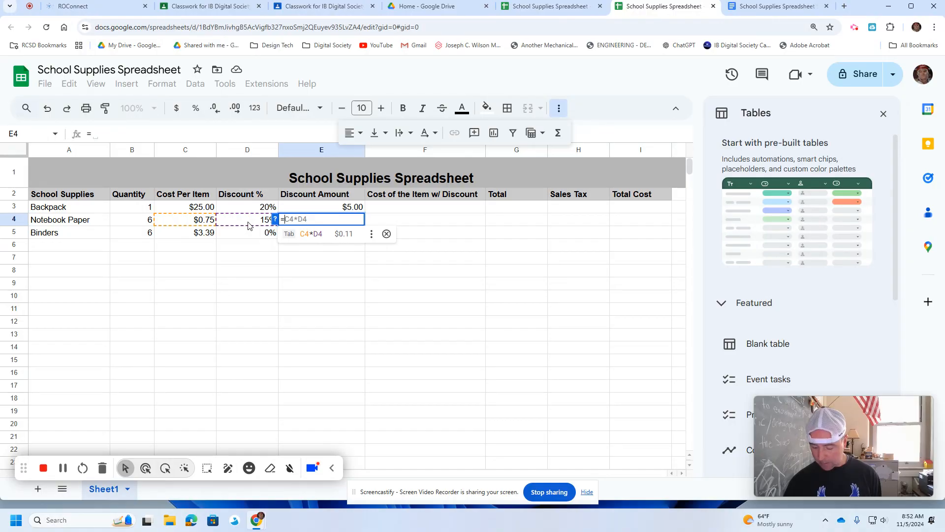
key(Tab)
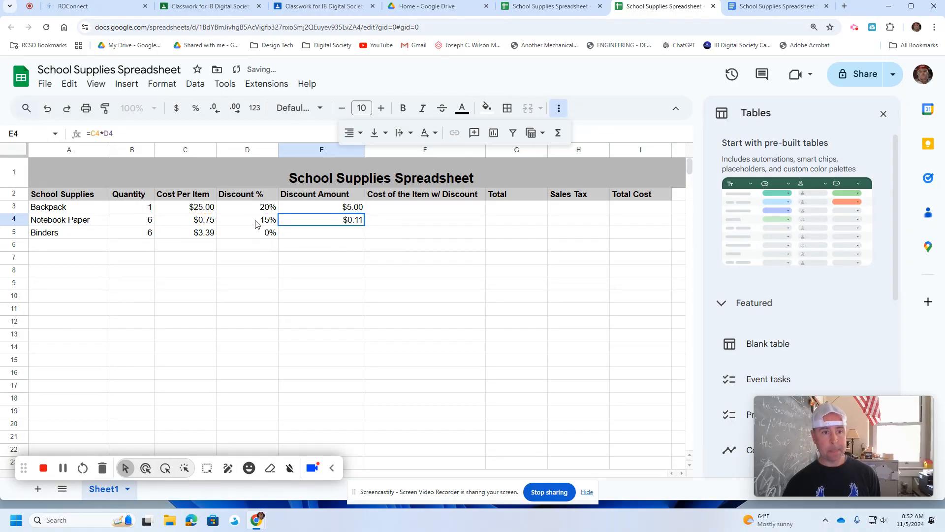
click(414, 211)
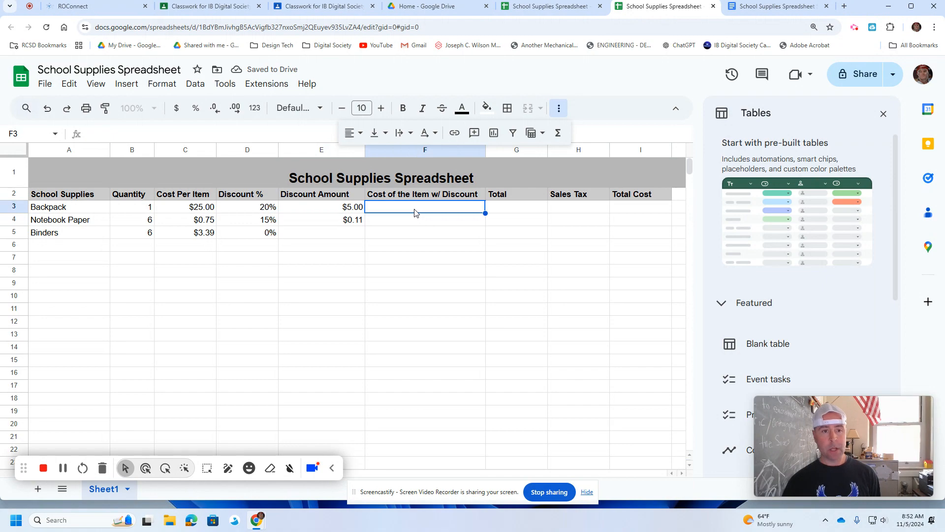
click(313, 209)
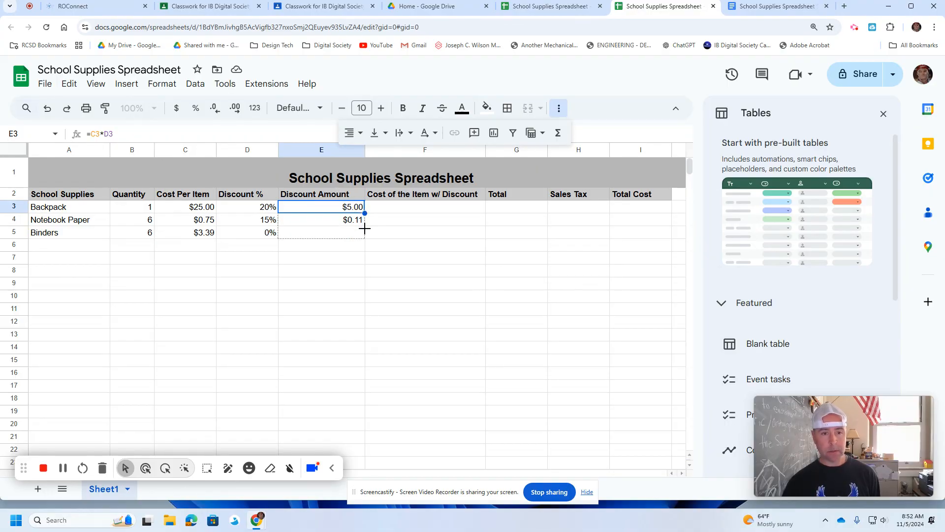
drag(365, 213, 366, 238)
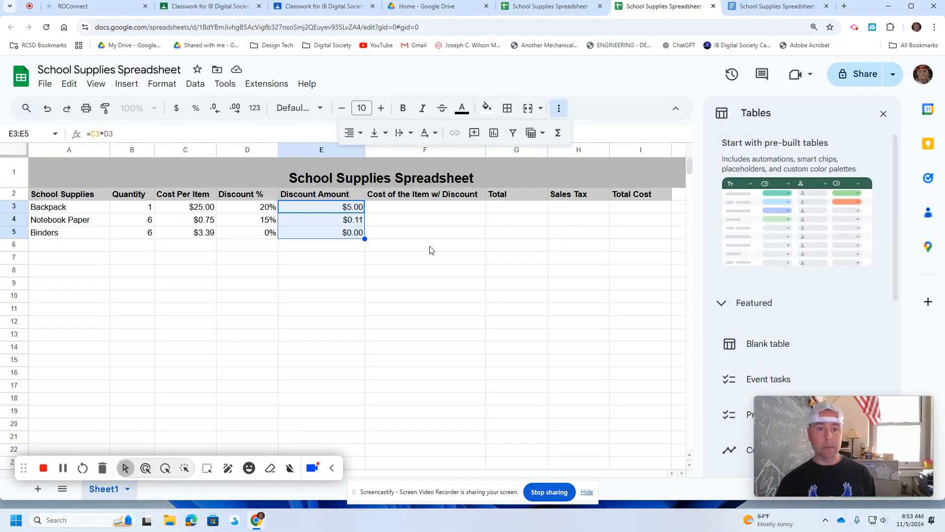
Step: Calculate the Backpack's discounted item cost in F3 as =C3-E3, and accept the suggested autofill for F4 and F5
click(434, 214)
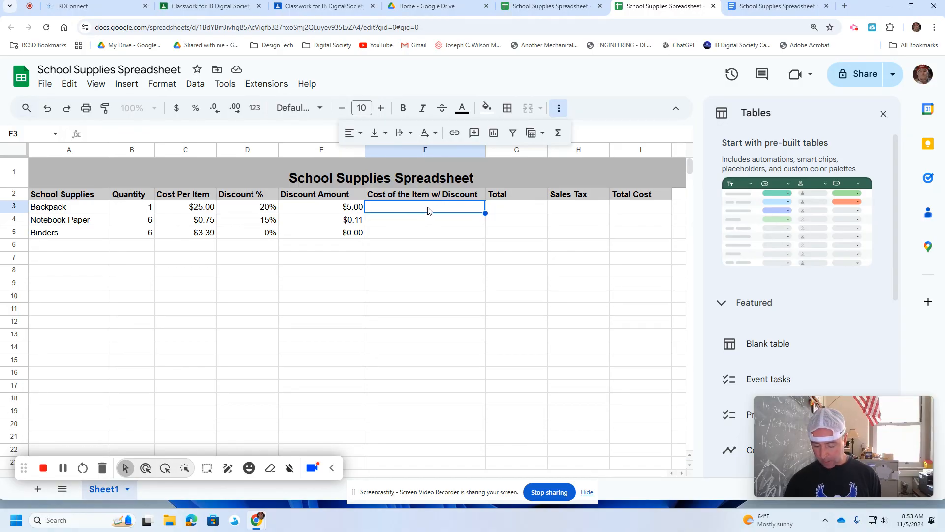
text(=)
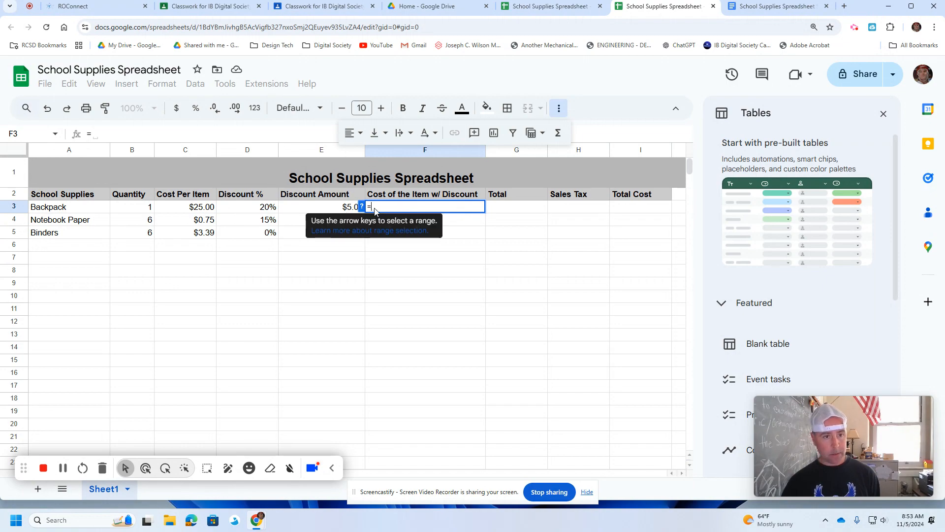
click(181, 211)
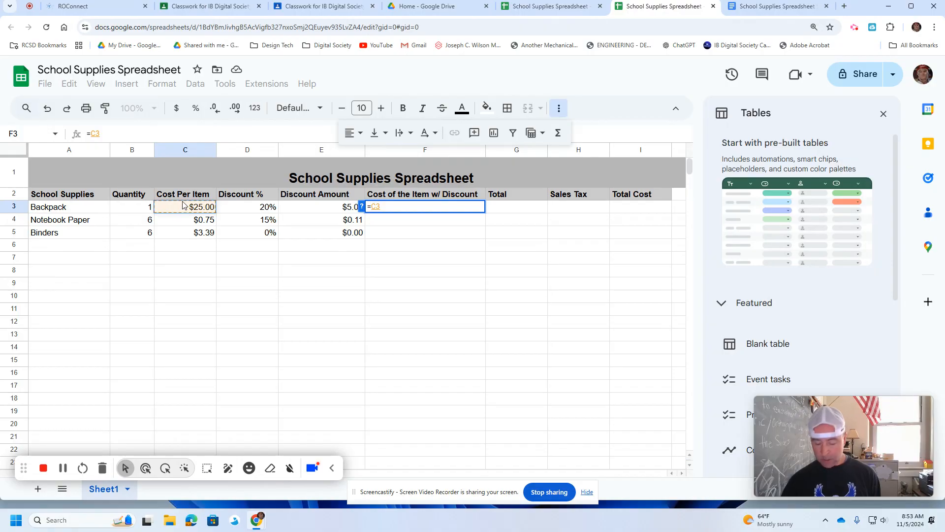
text(-)
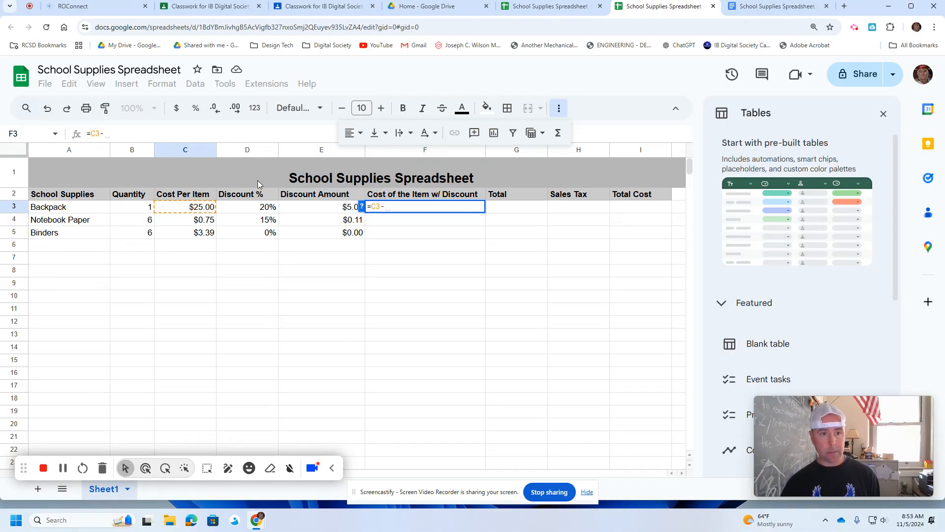
click(316, 212)
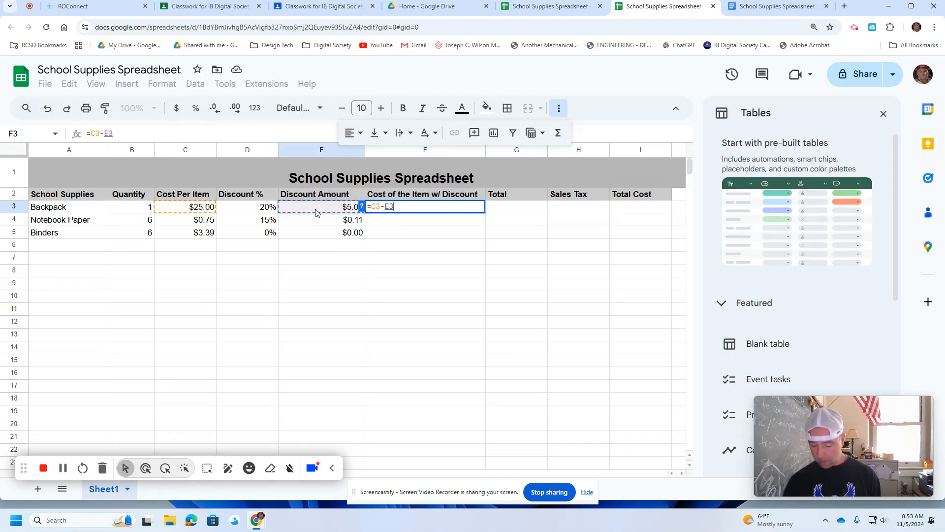
key(Return)
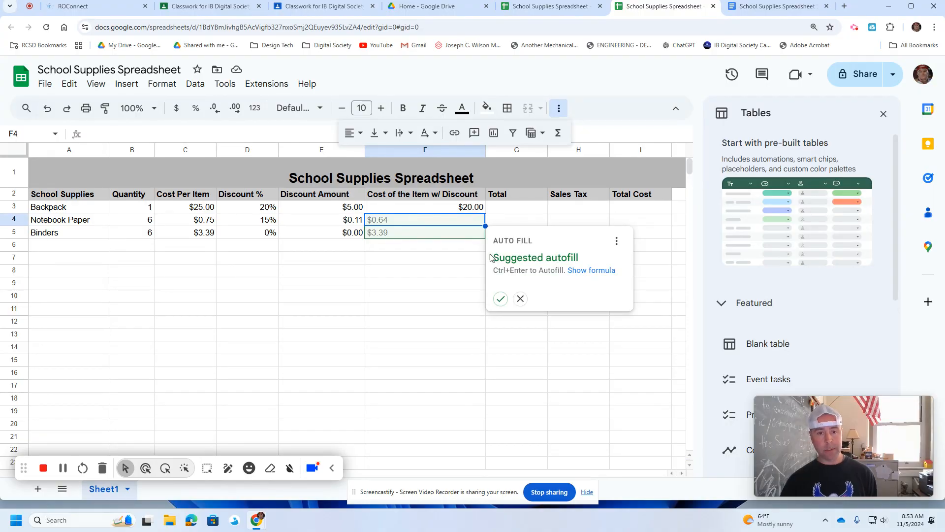
click(500, 299)
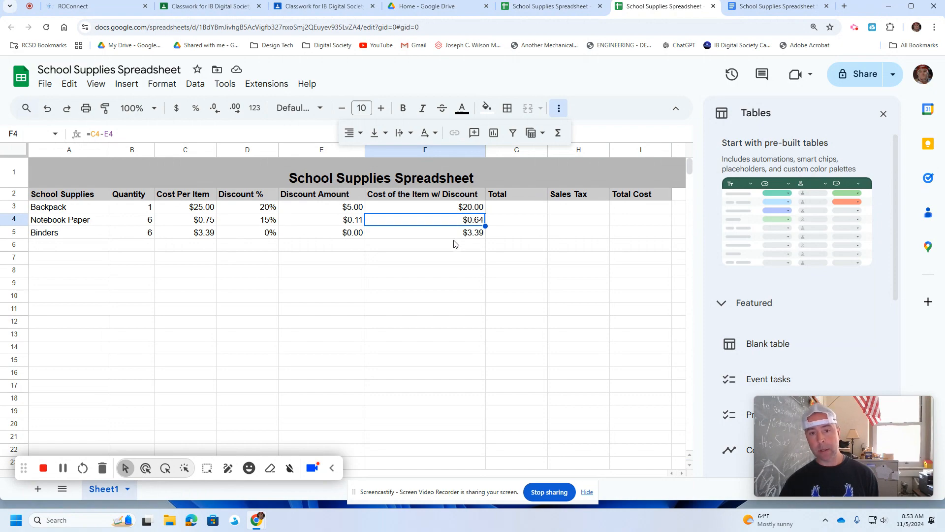
Step: Calculate the Backpack's Total in G3 as =F3*B3, and accept the suggested autofill for G4 and G5
click(529, 209)
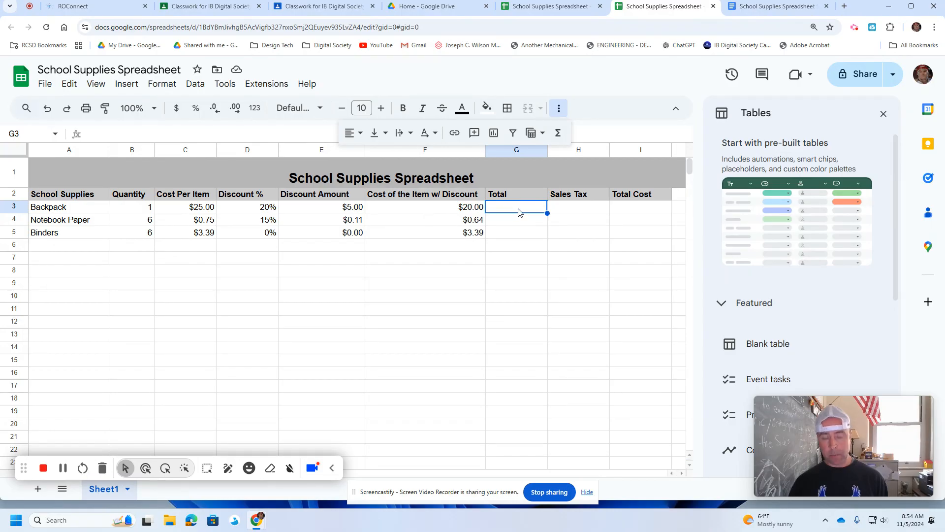
text(=)
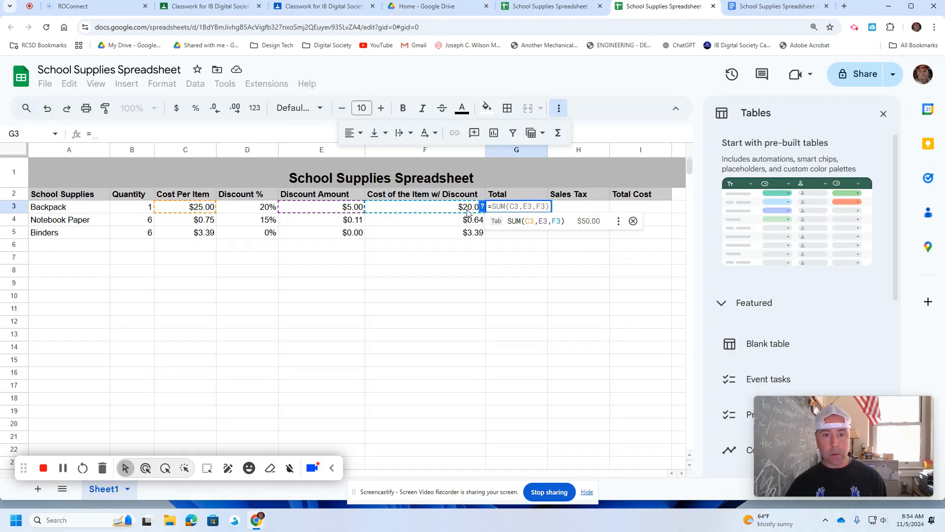
click(431, 209)
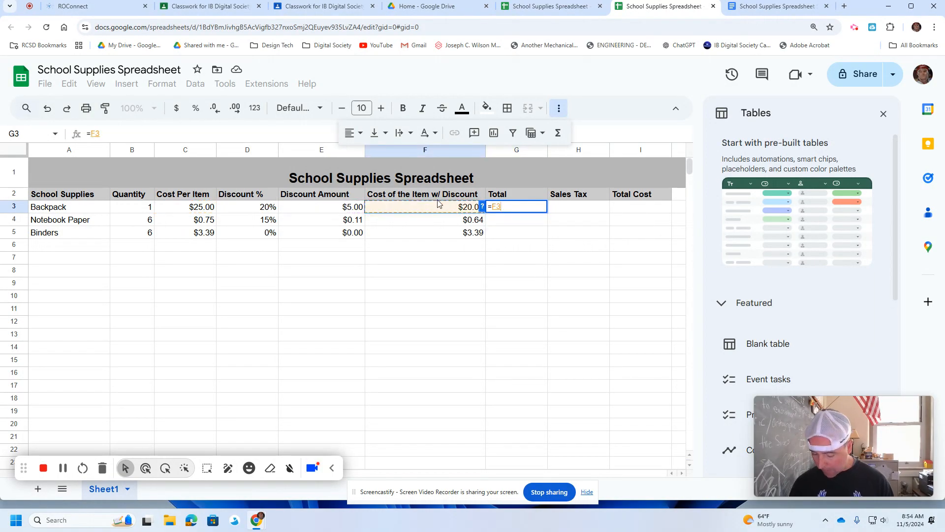
text(*)
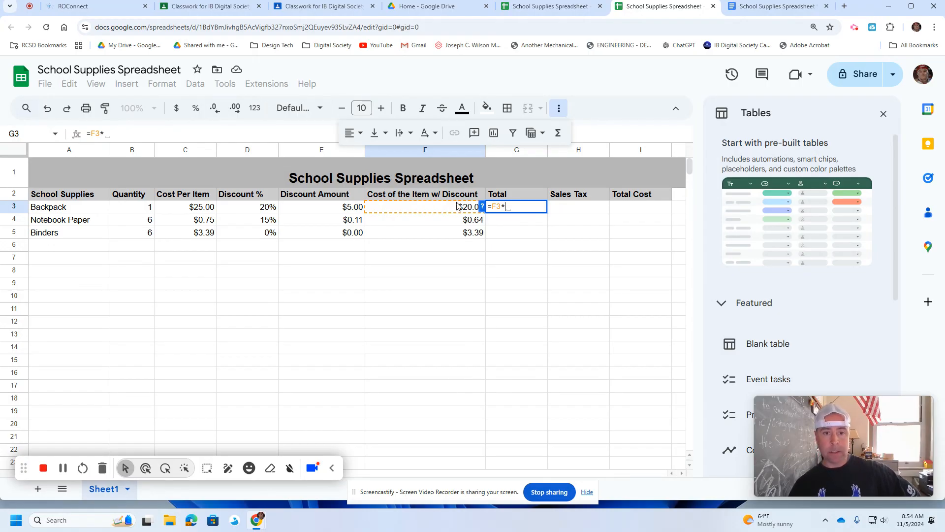
click(128, 210)
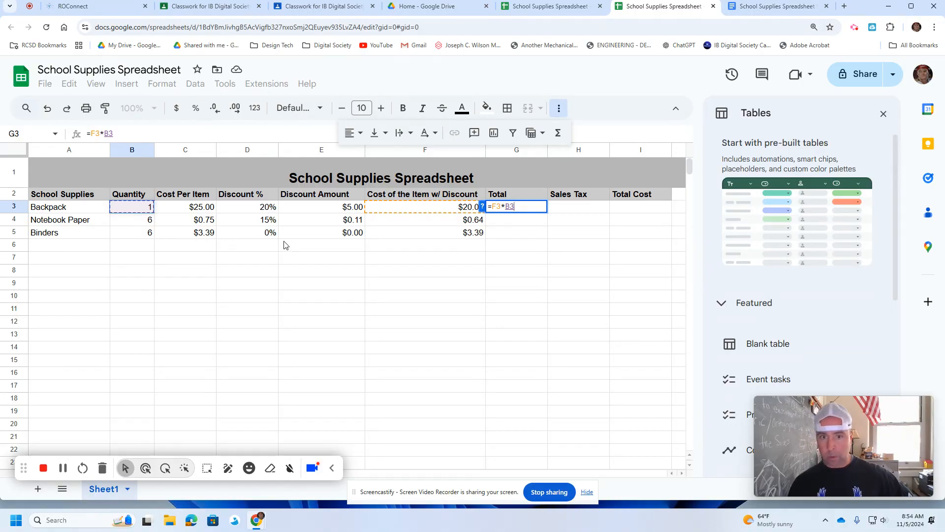
key(Return)
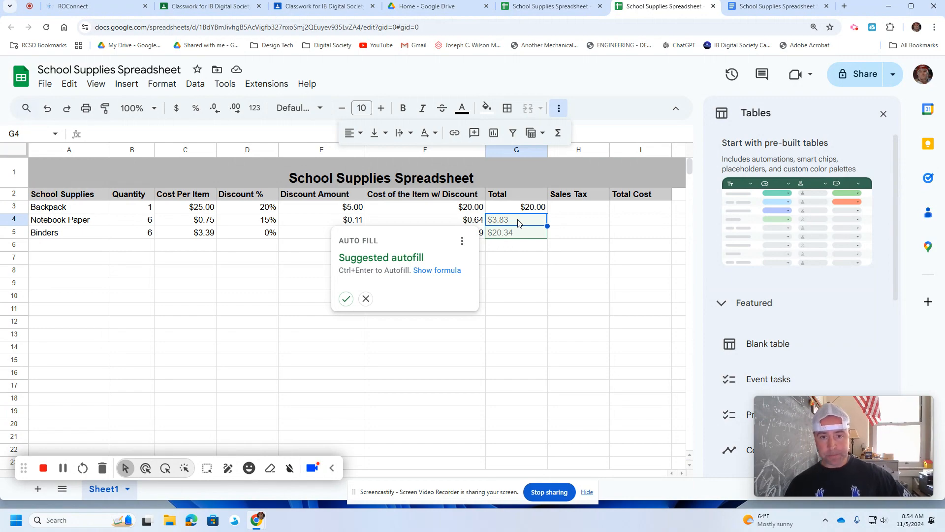
click(346, 299)
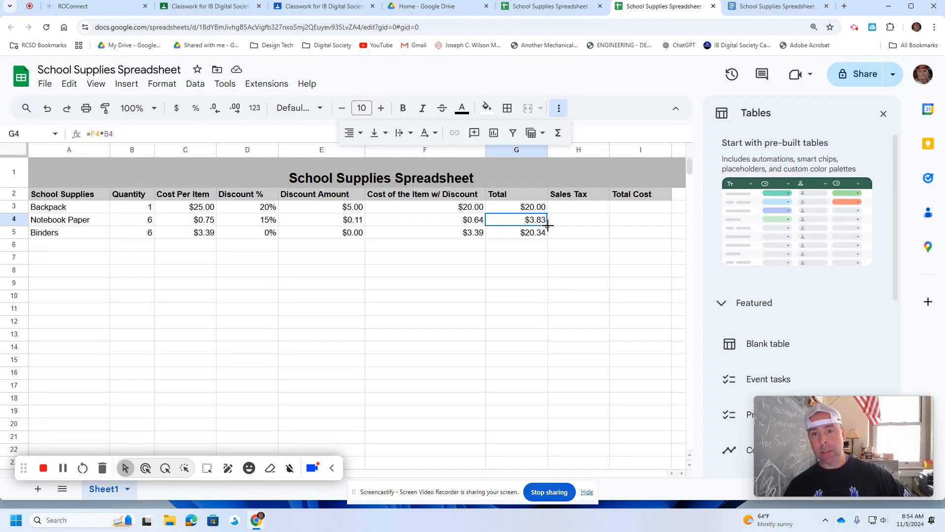
Step: Calculate the Backpack's Sales Tax in H3 as =G3*.08, and accept the suggested autofill for H4 and H5
click(593, 207)
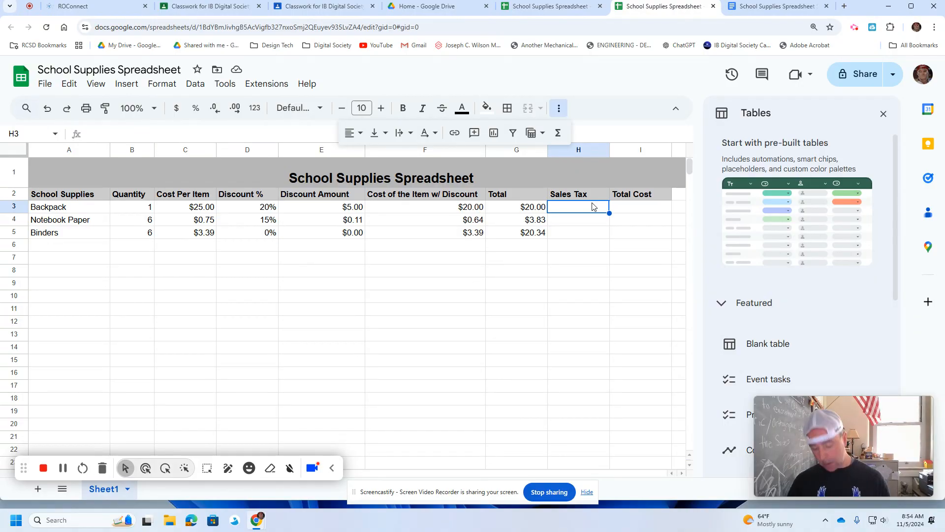
text(=)
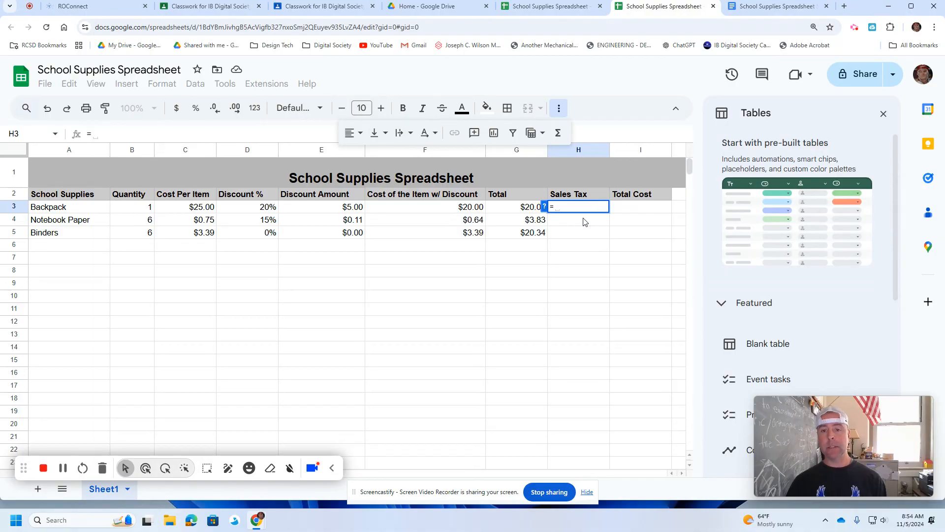
click(503, 207)
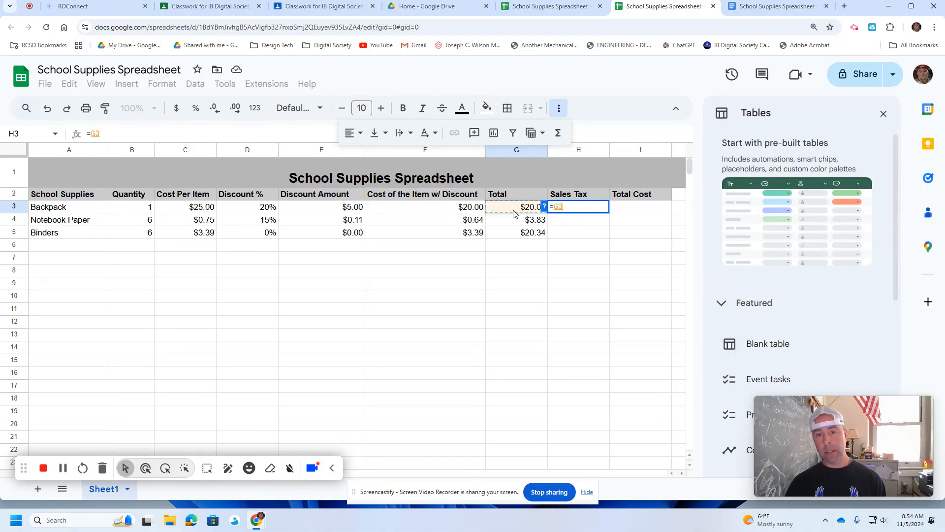
text(*)
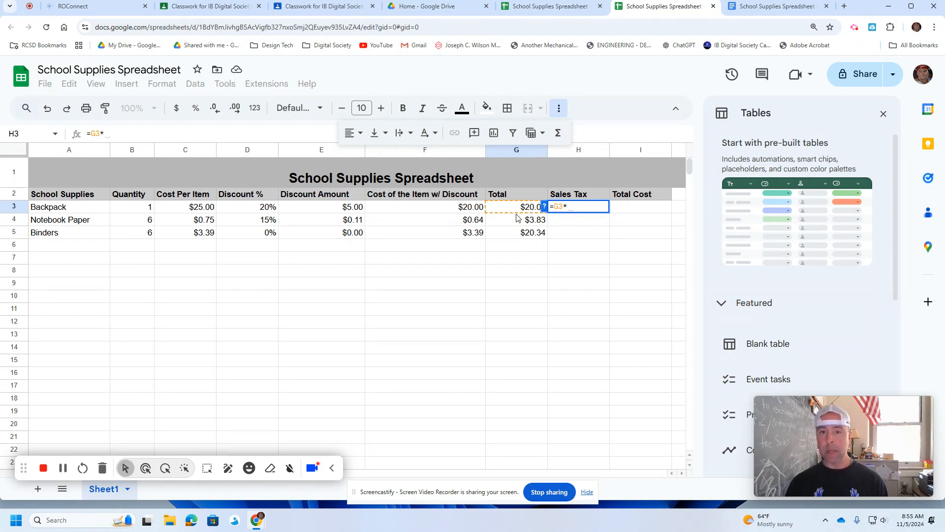
text(.08)
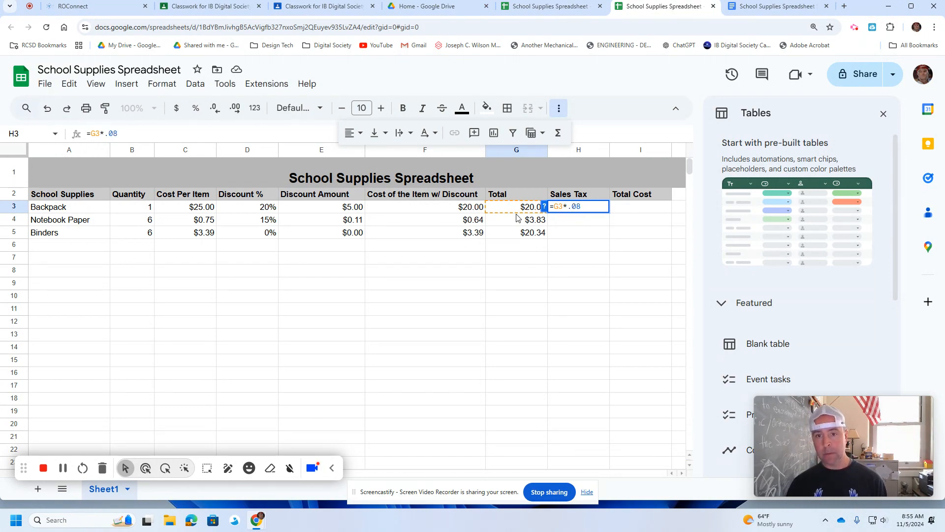
key(Return)
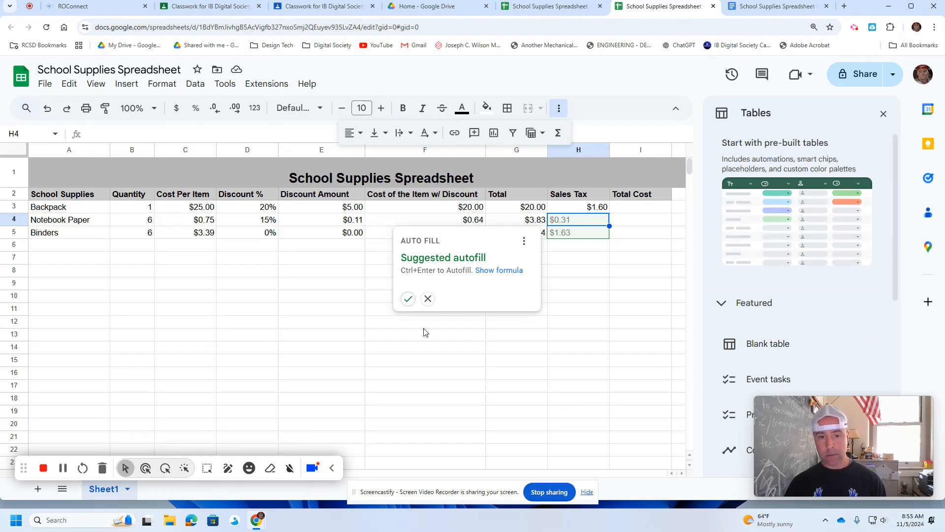
click(408, 299)
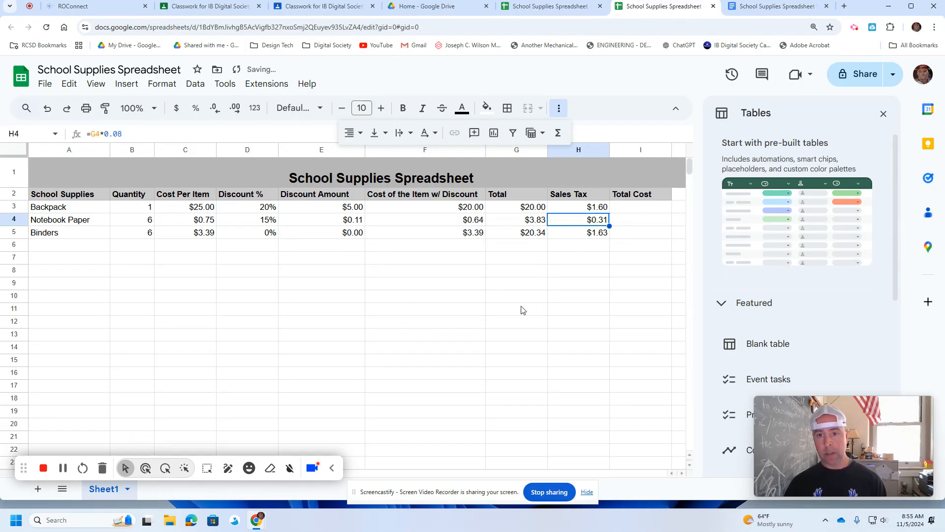
Step: Calculate the Backpack's Total Cost in I3 as =G3+H3, and accept the suggested autofill for I4 and I5
click(639, 209)
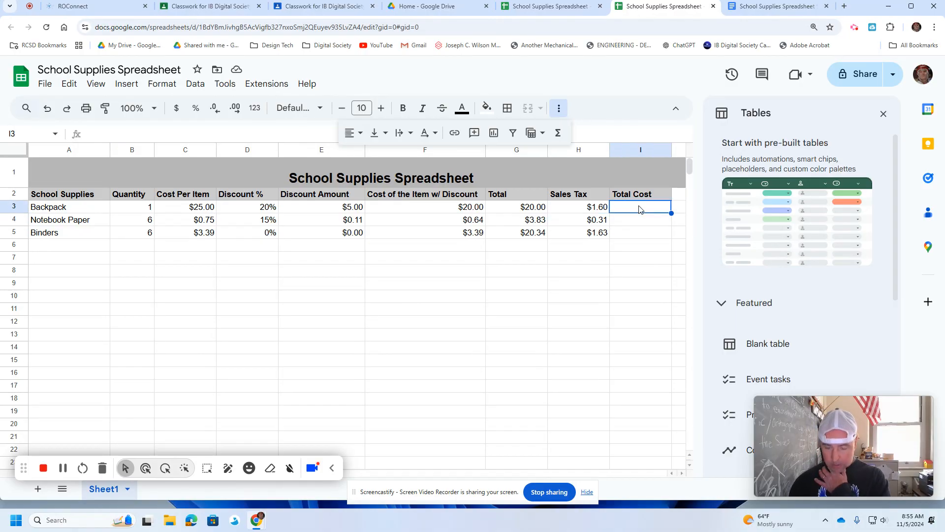
text(=)
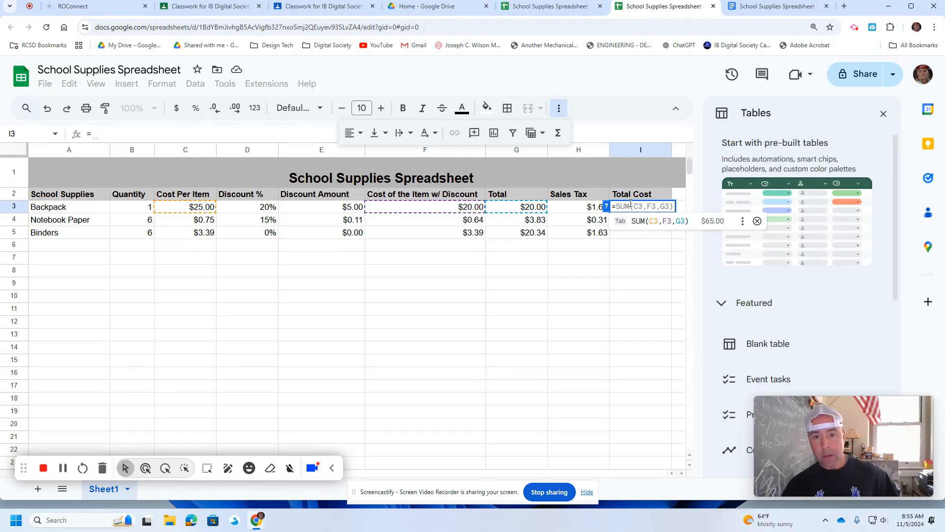
click(510, 209)
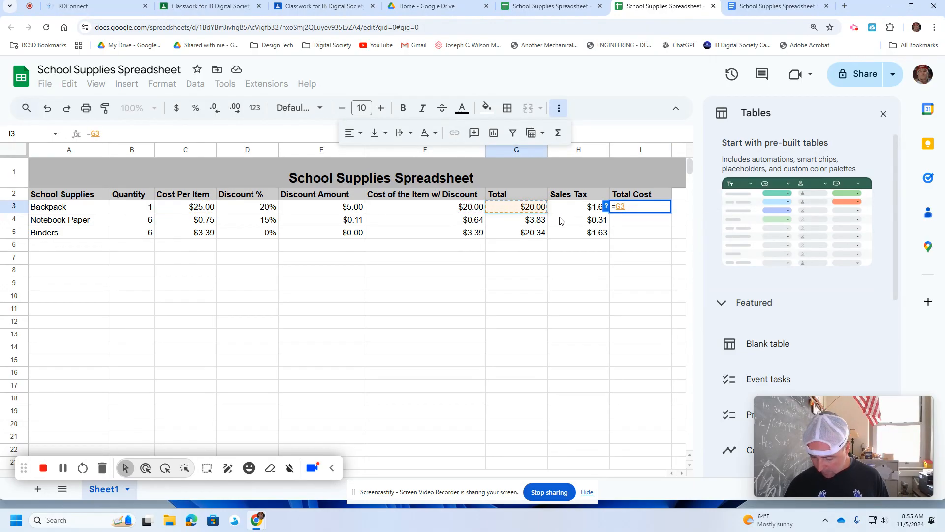
text(+)
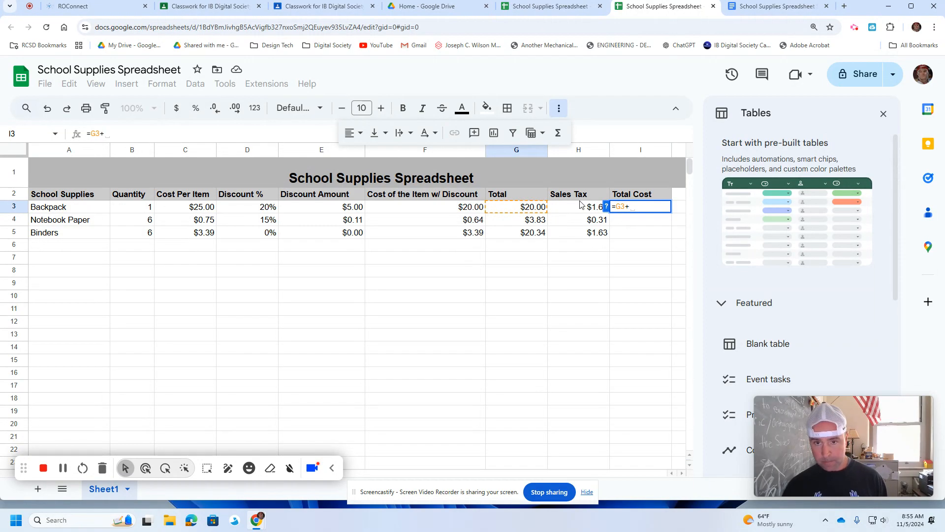
click(577, 207)
key(Return)
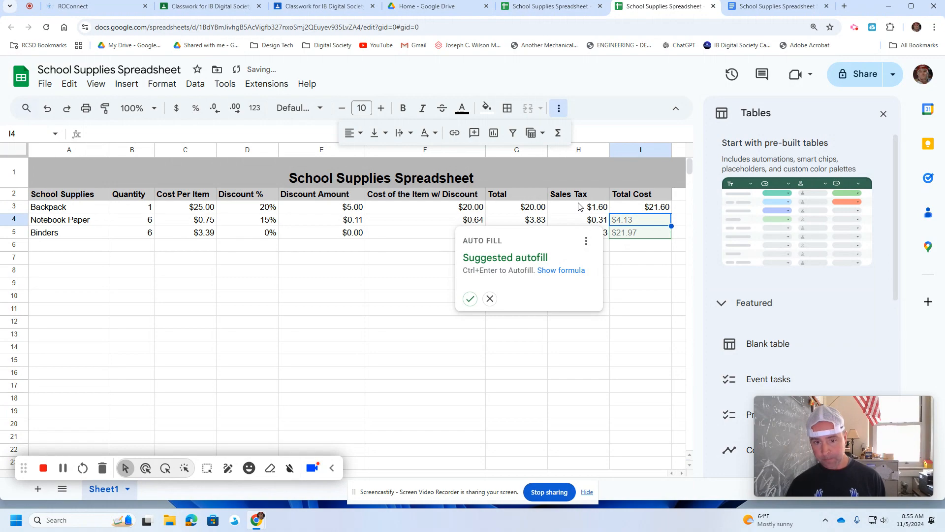
click(470, 298)
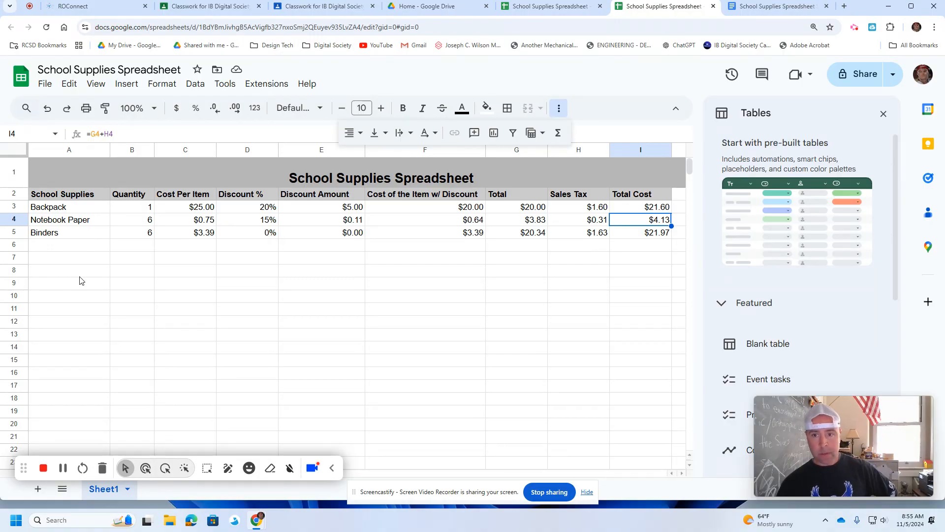
Step: Add up the Total Cost column in I8 with the SUM function over the range I3:I7
click(656, 272)
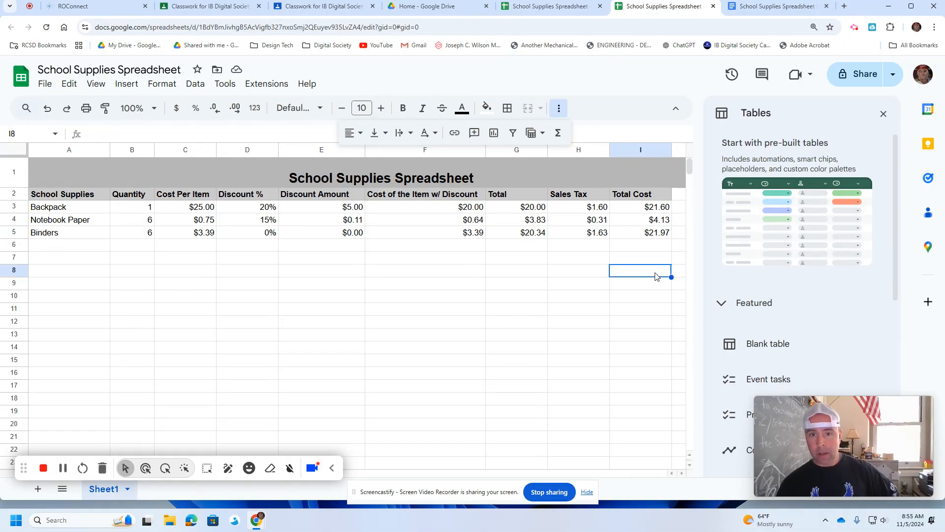
click(559, 135)
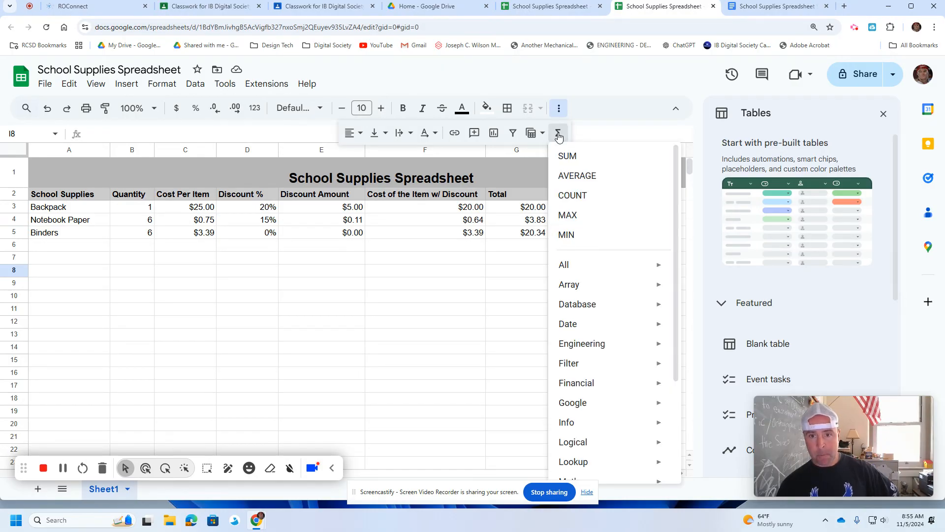
click(586, 158)
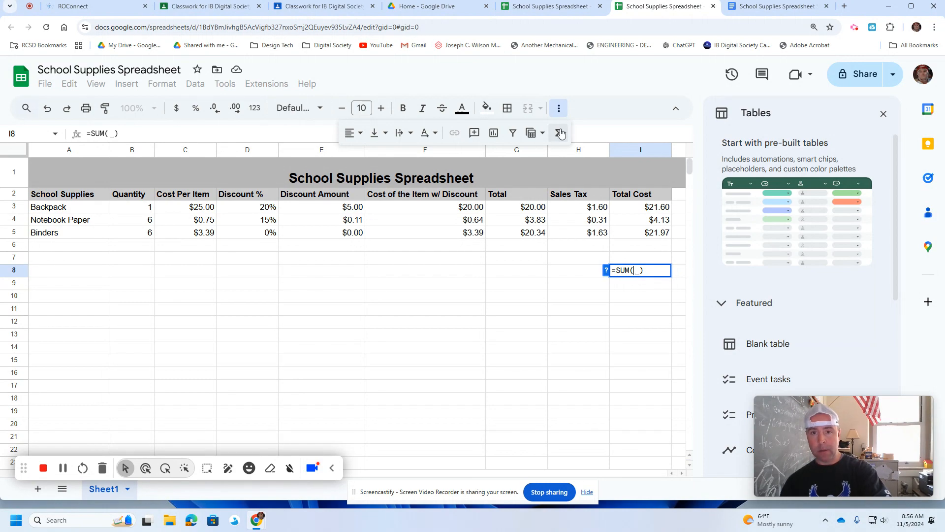
click(634, 210)
drag(635, 210, 636, 263)
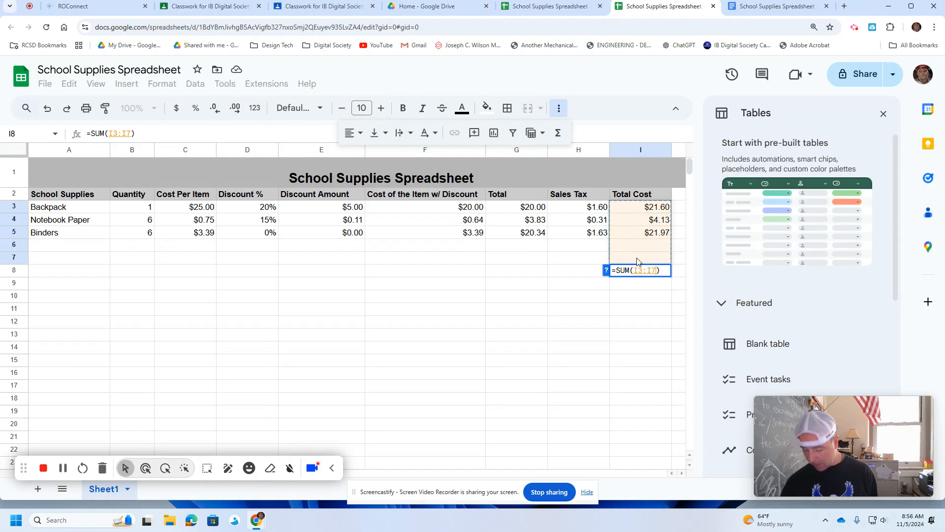
key(Return)
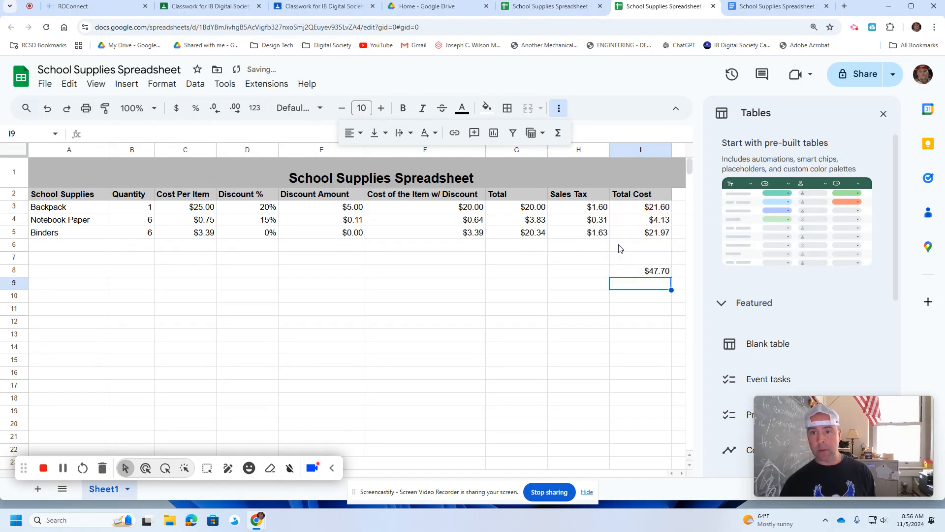